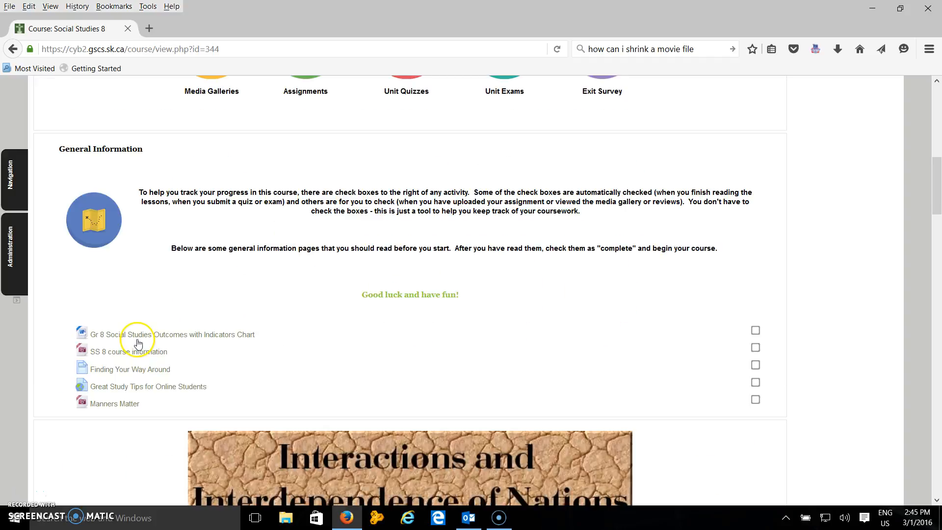
- Open the Canada's Cultural Diversity book from the course page and look through its Come to Canada! chapter
scroll(138, 344, "down", 6)
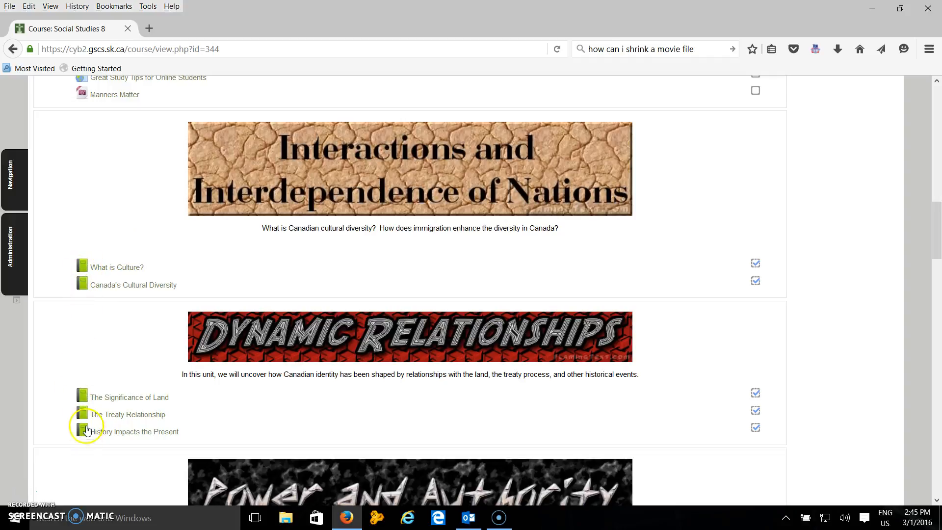
left_click(130, 286)
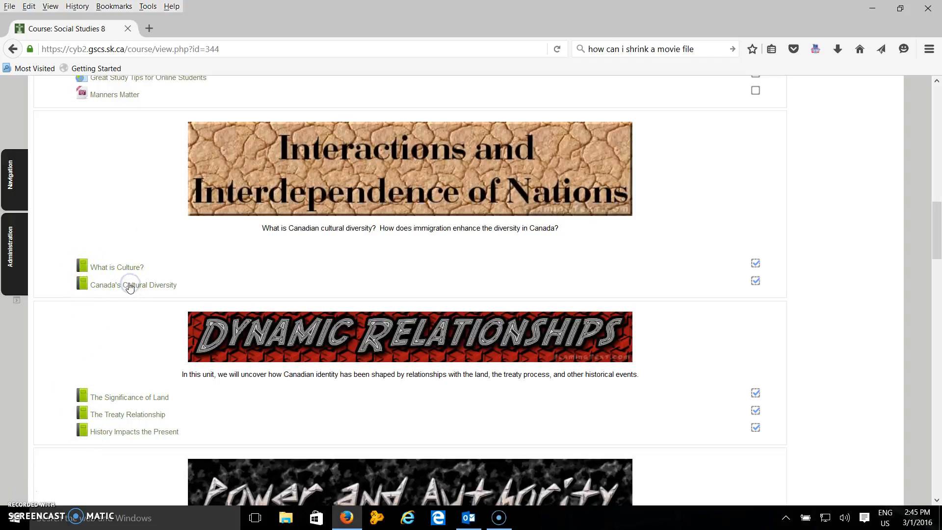
left_click(173, 286)
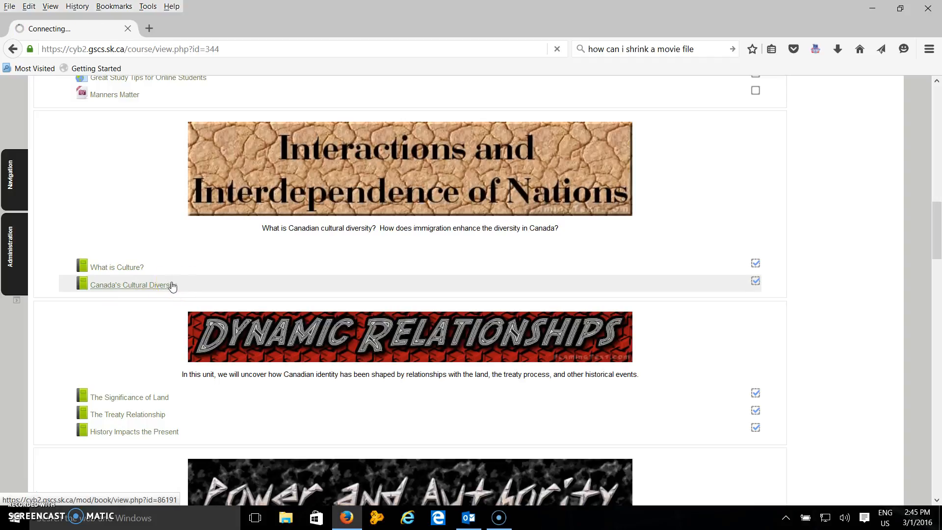
left_click(144, 302)
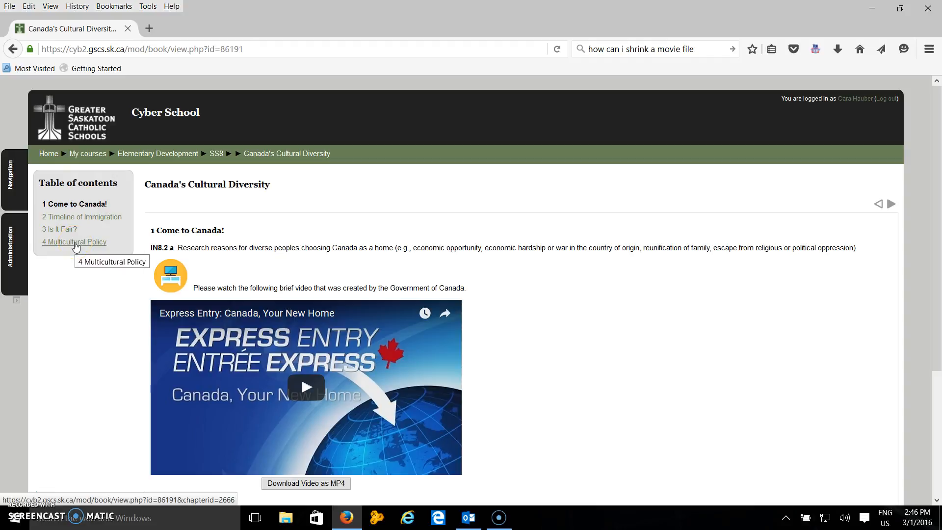
scroll(619, 243, "down", 3)
scroll(615, 245, "down", 3)
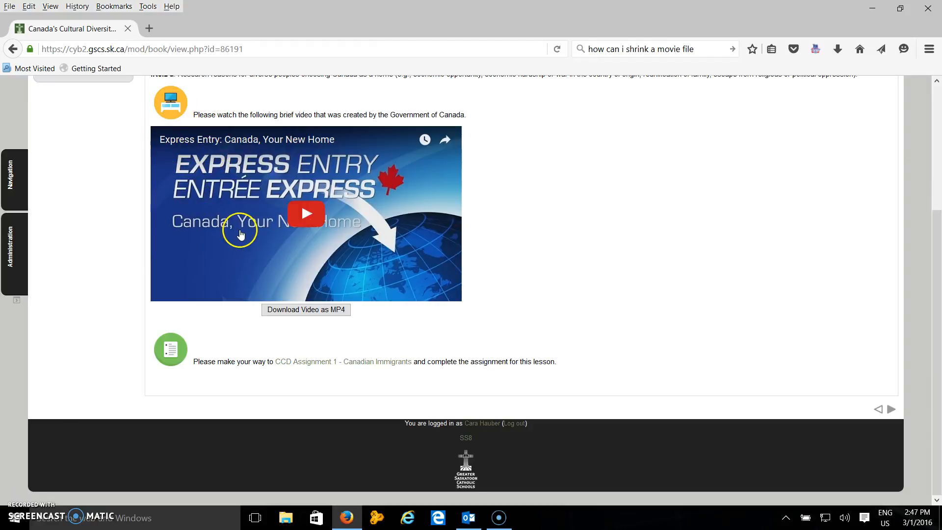
scroll(558, 317, "up", 1)
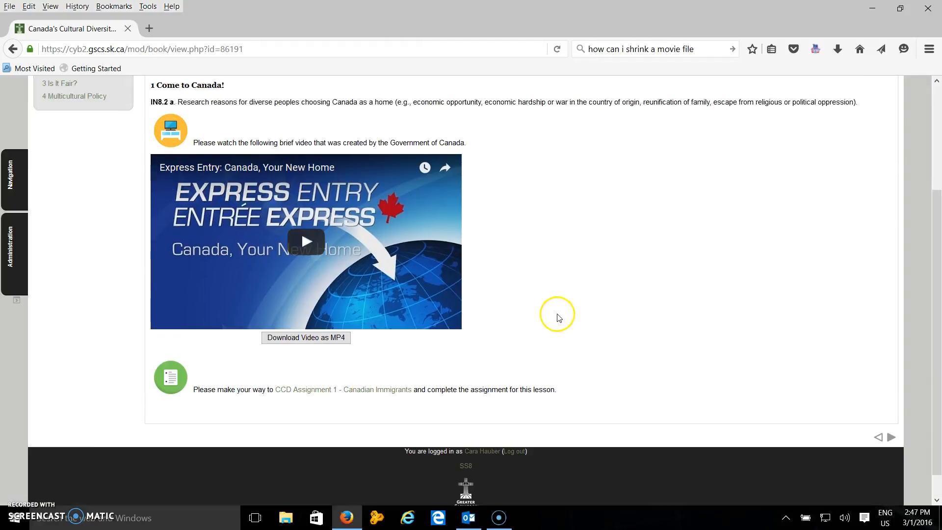
scroll(558, 318, "up", 4)
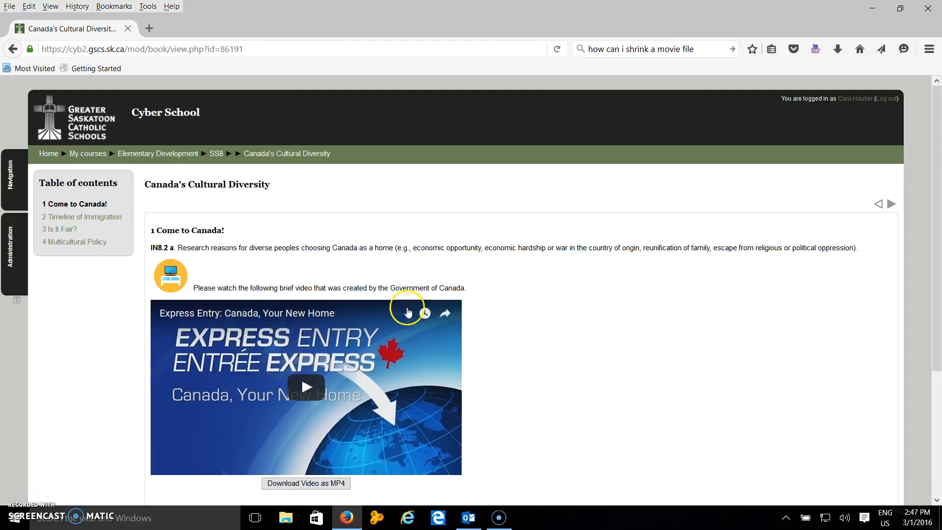
- Return to the Social Studies 8 course page and turn editing on
left_click(48, 153)
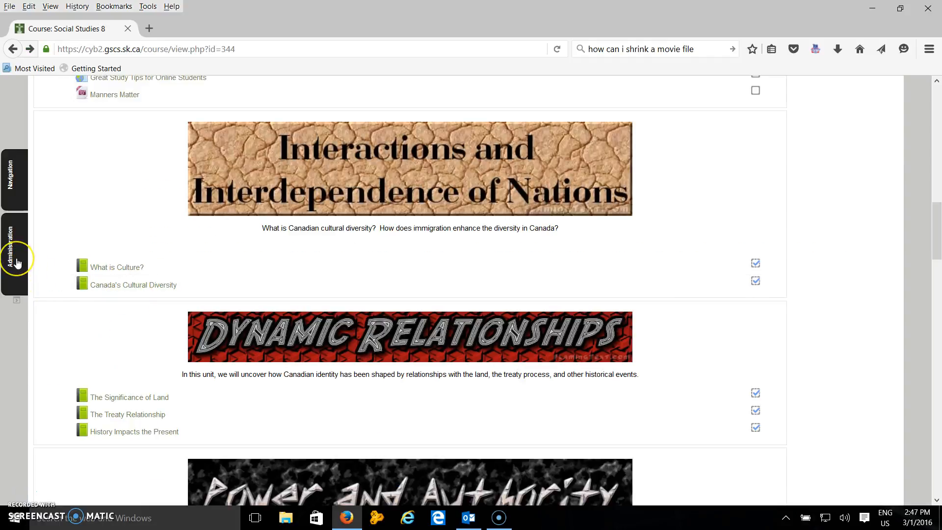
left_click(17, 263)
left_click(70, 260)
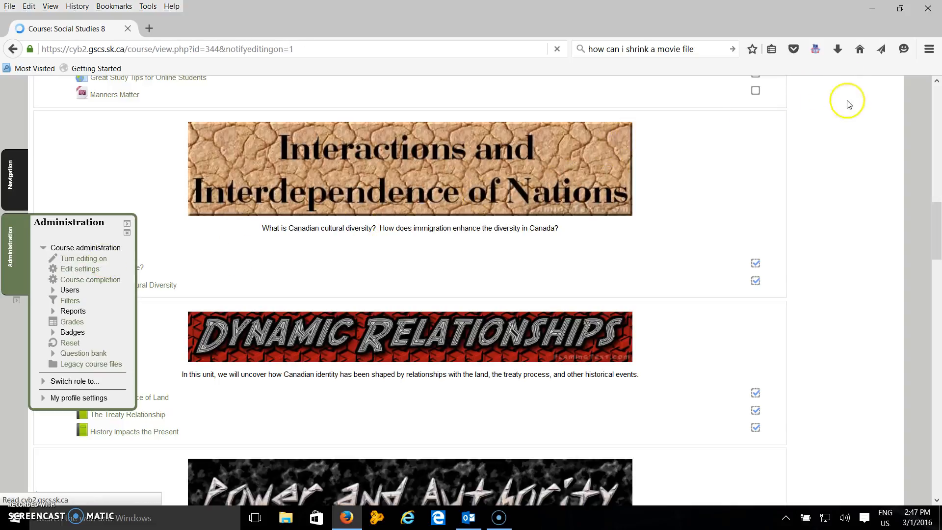
scroll(661, 369, "down", 12)
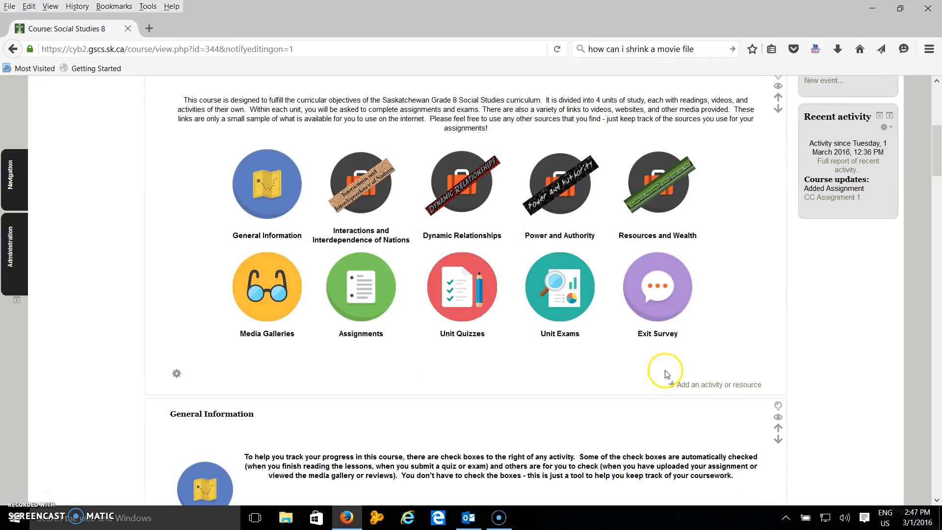
scroll(665, 369, "down", 6)
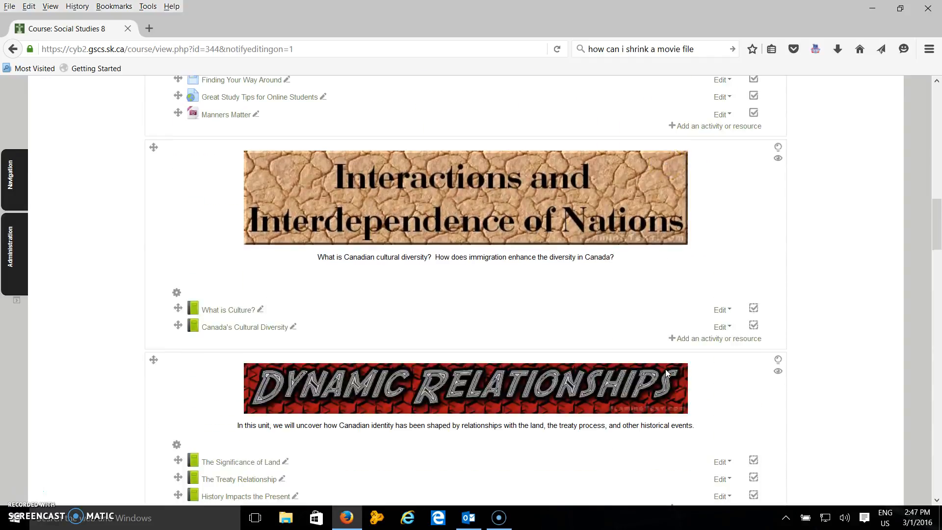
left_click(716, 237)
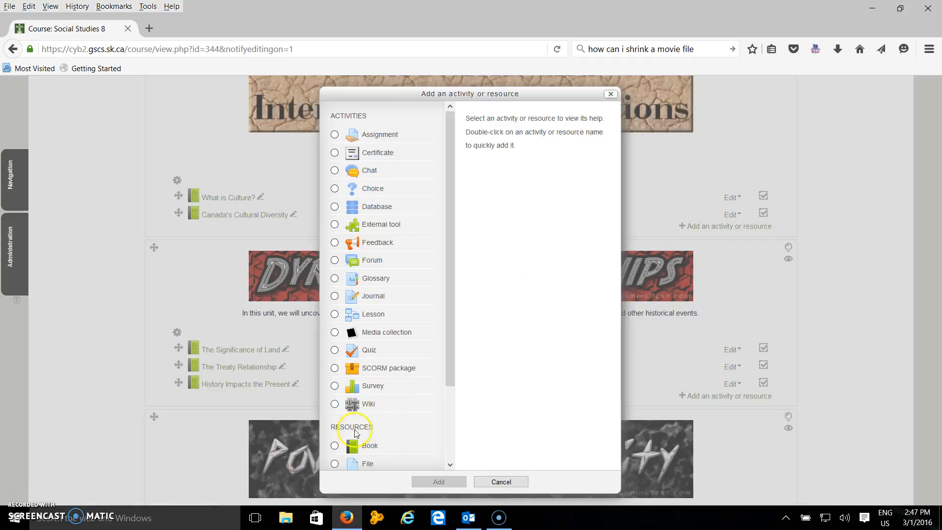
left_click(335, 447)
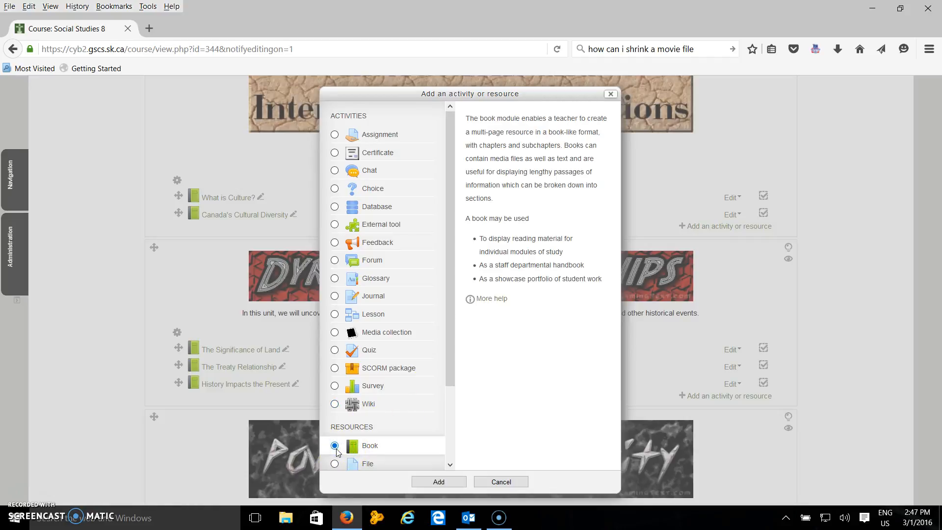
left_click(499, 483)
- Open the Canada's Cultural Diversity book with editing turned on
left_click(267, 227)
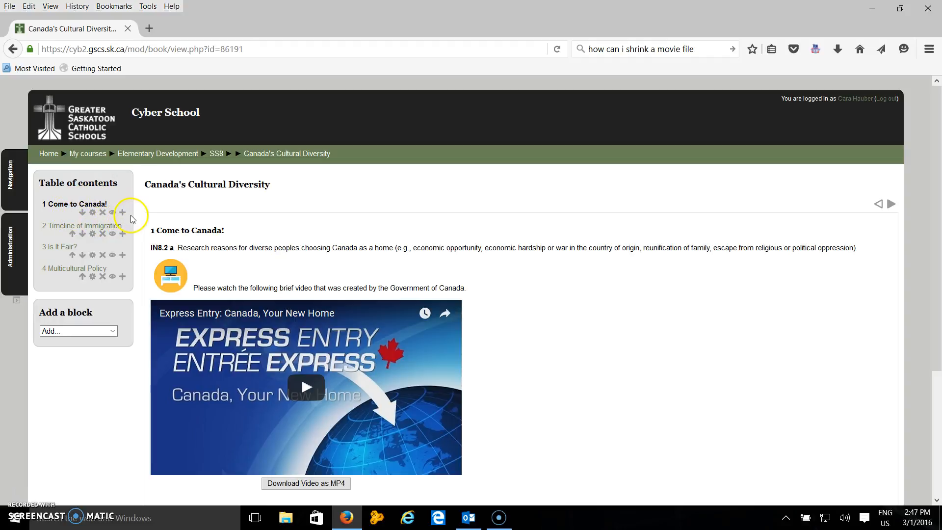
- Move the Come to Canada! chapter down one place in the table of contents and back up
left_click(83, 214)
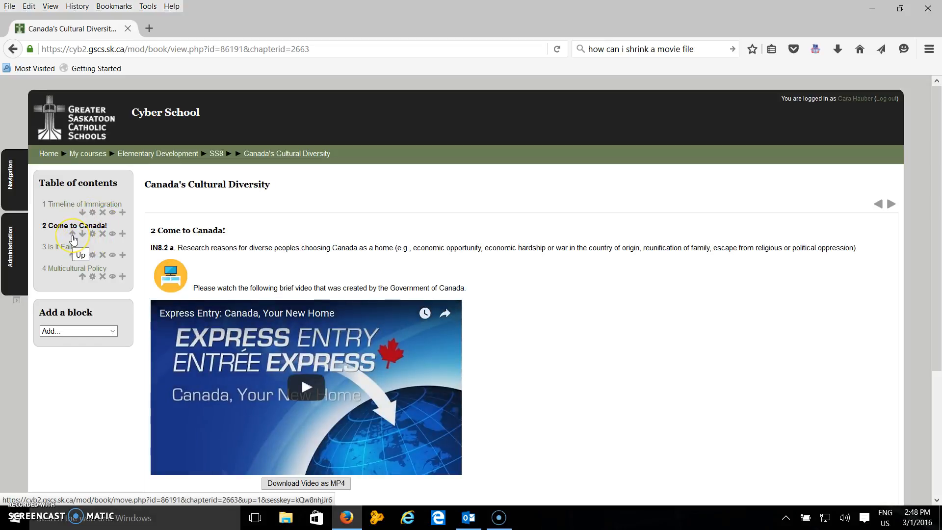
left_click(73, 234)
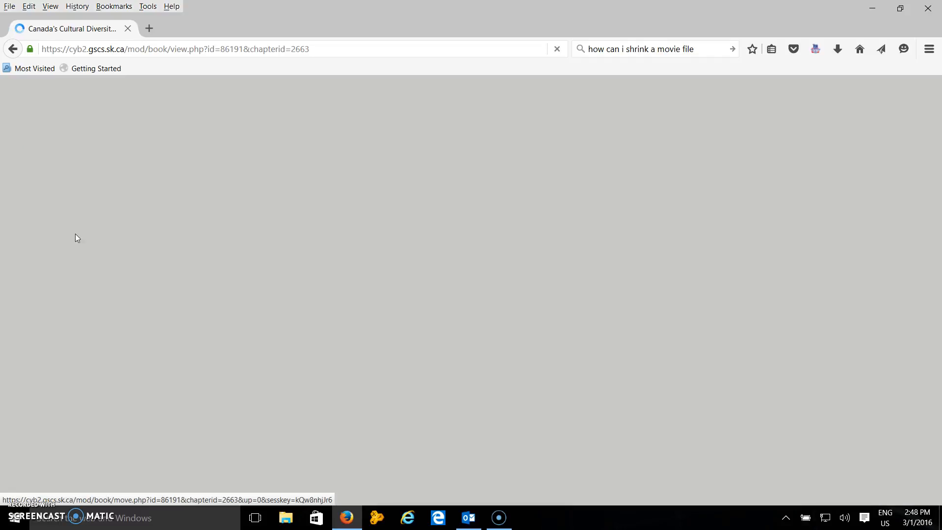
left_click(70, 234)
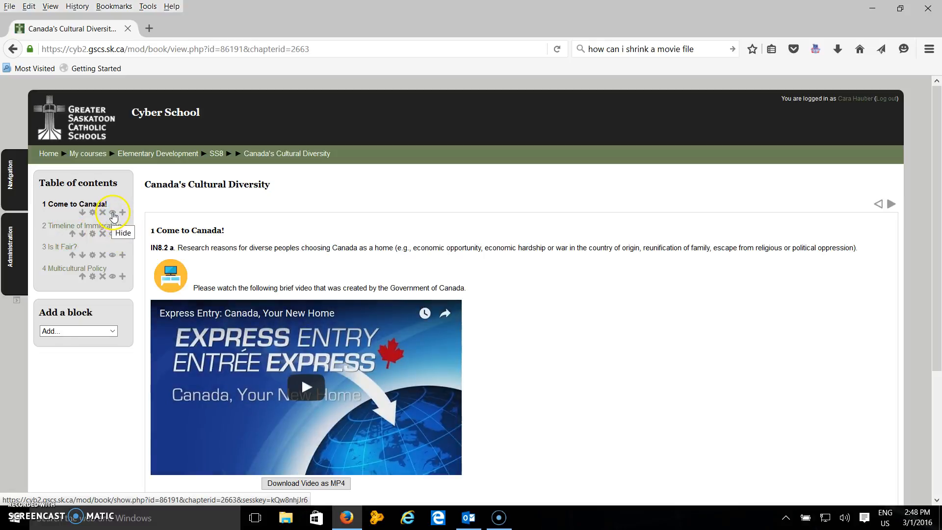
- Hide the Come to Canada! chapter and show it again
left_click(113, 213)
left_click(113, 218)
left_click(120, 216)
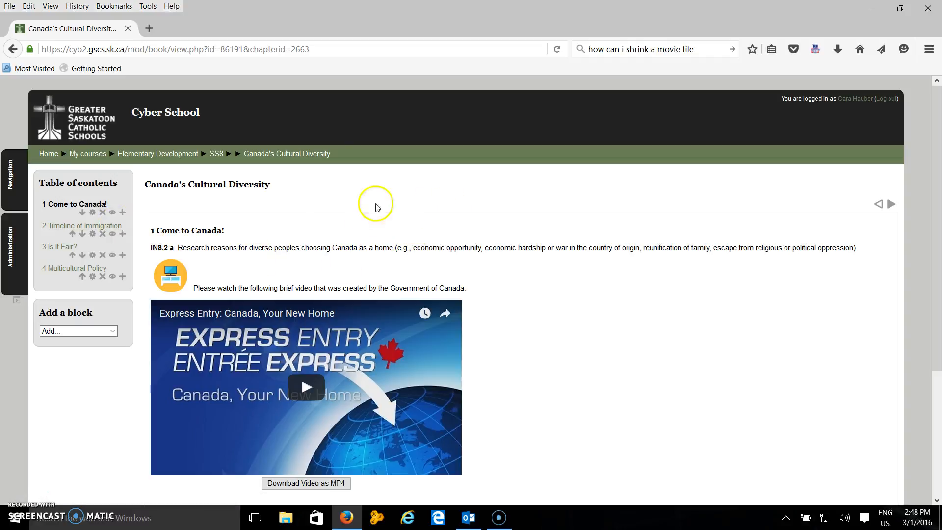
- Look at the editing form of the Come to Canada! chapter and leave it without saving
left_click(94, 215)
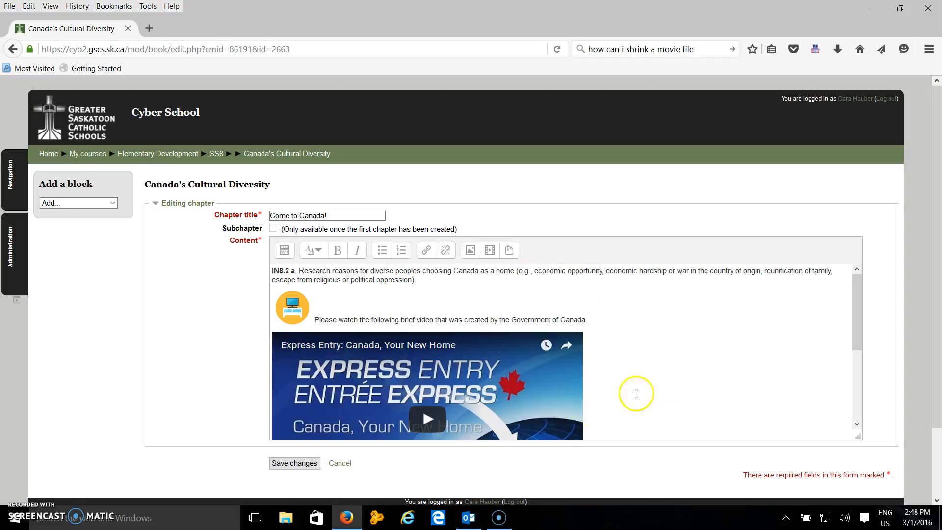
left_click(341, 463)
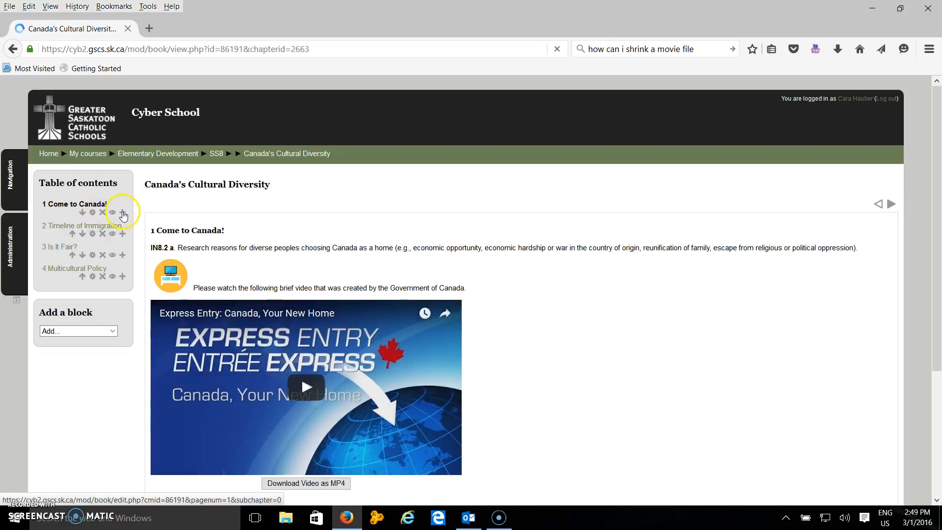
- Add a subchapter titled Immigration under Come to Canada! with the text "content" and save it
left_click(123, 213)
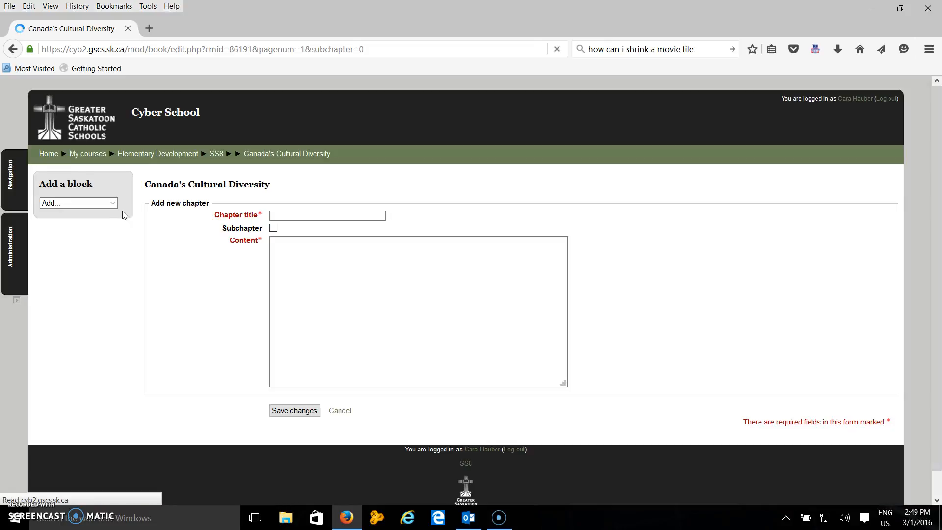
left_click(301, 216)
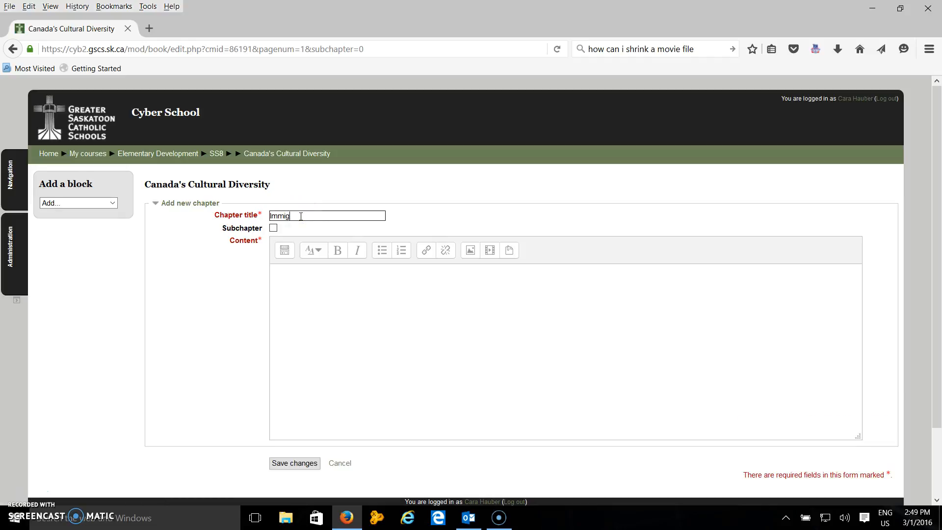
type("Immigration")
left_click(274, 228)
left_click(298, 286)
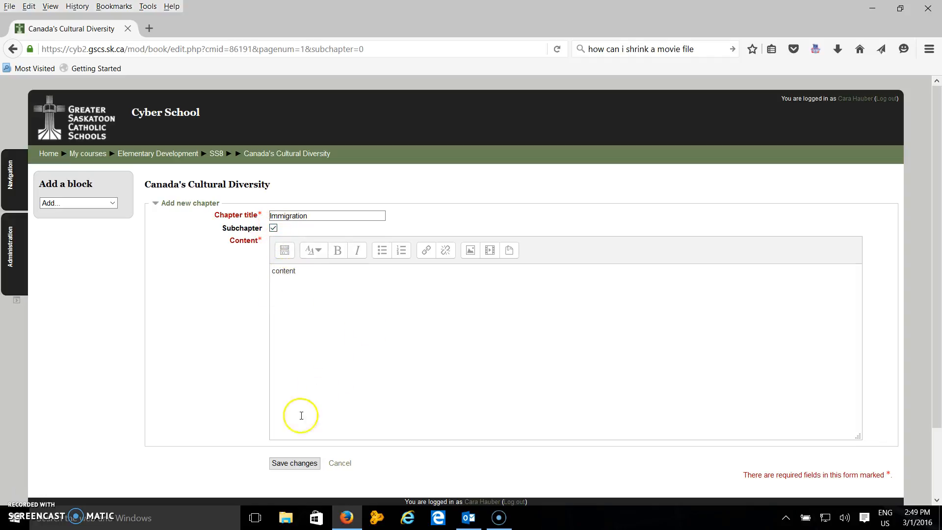
left_click(294, 463)
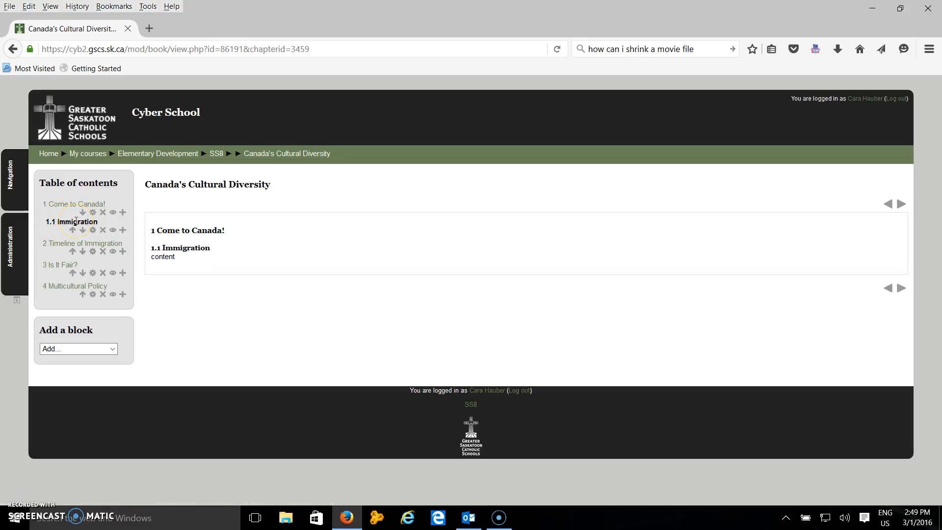
- Add a subchapter titled Emmigration after Immigration with the text "content" and save it
left_click(122, 230)
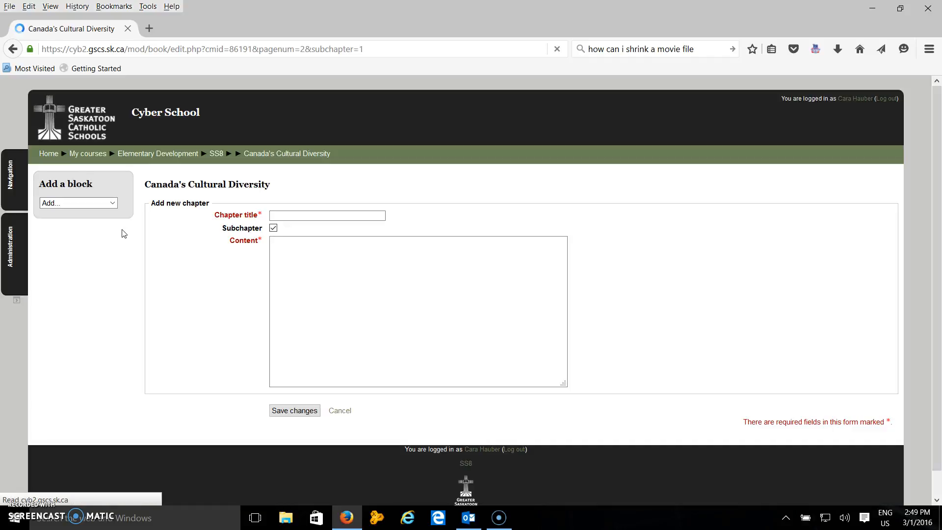
left_click(273, 217)
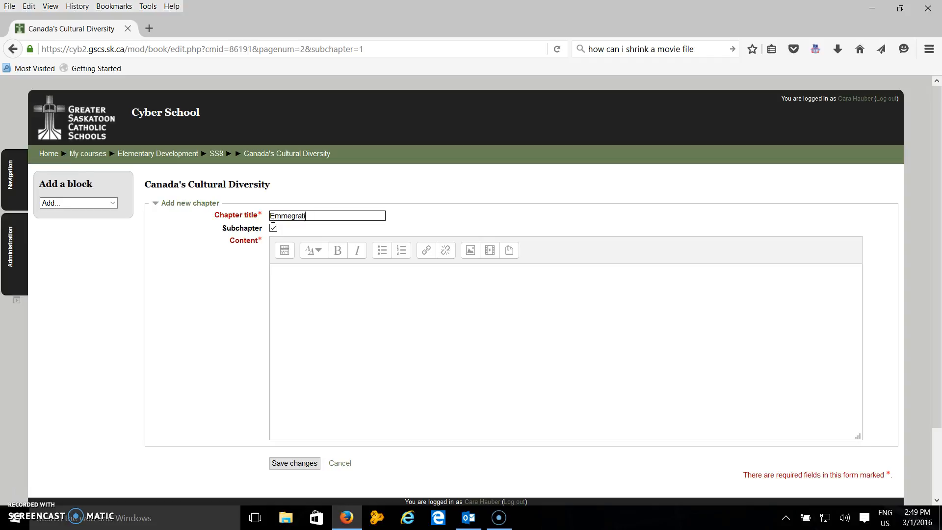
type("Emmegration")
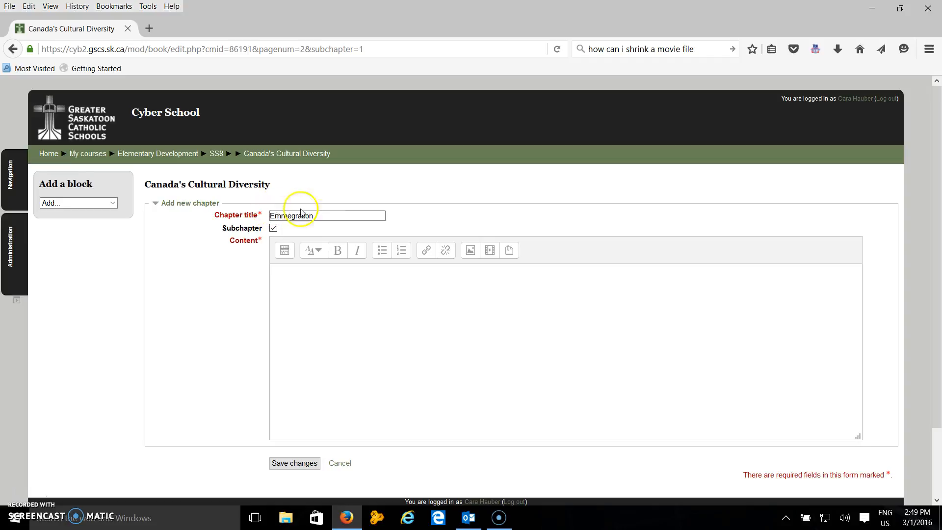
left_click(290, 216)
key("Delete")
type("i")
left_click(297, 282)
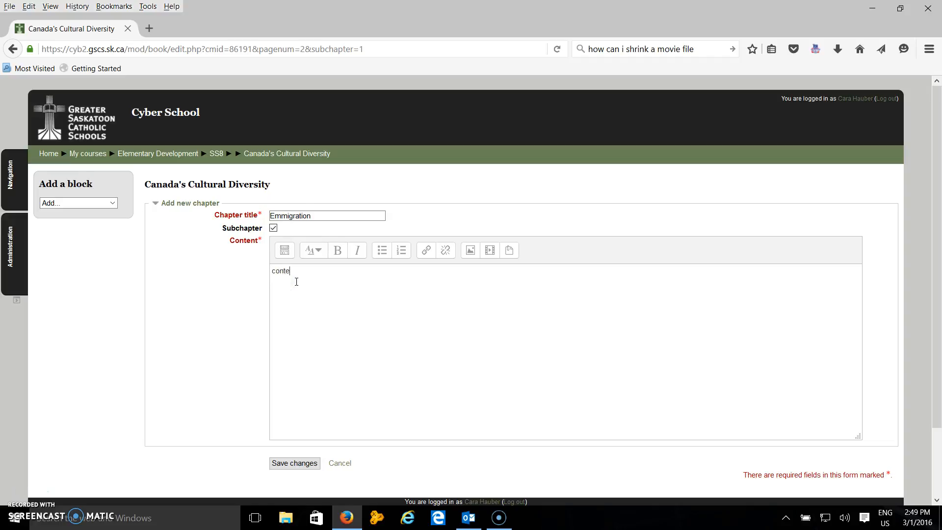
left_click(298, 464)
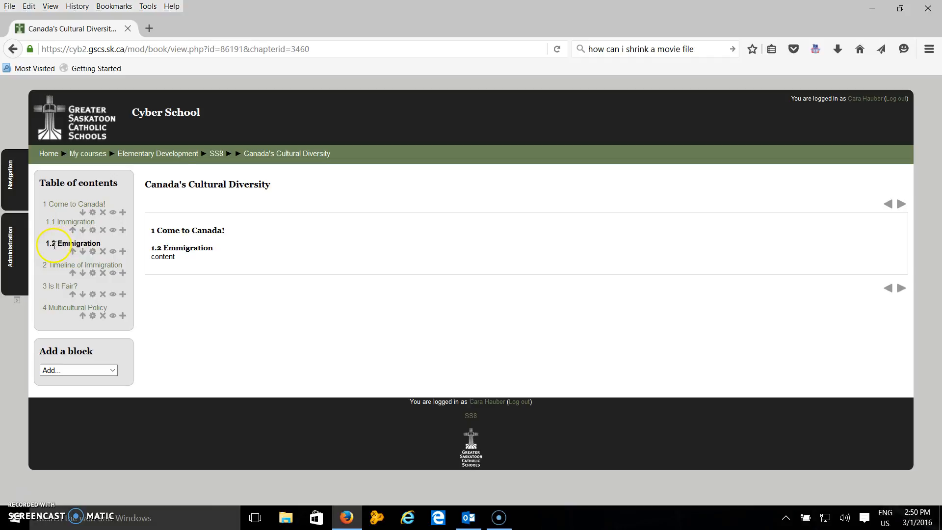
- Change the Emmigration subchapter into a main chapter and save it
left_click(92, 252)
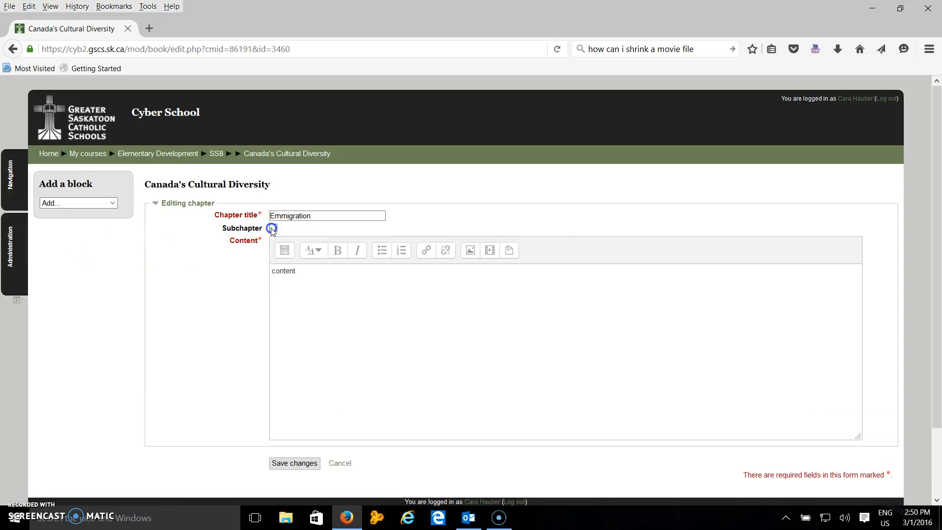
left_click(287, 462)
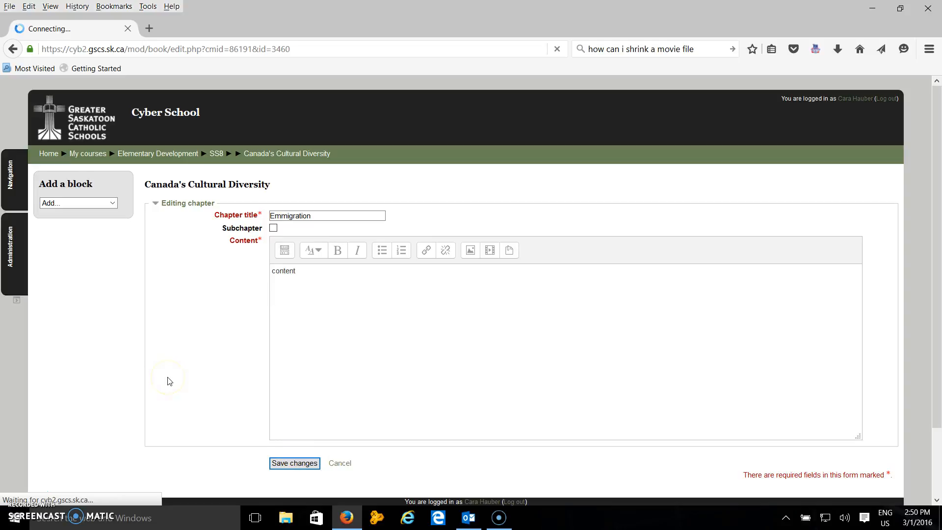